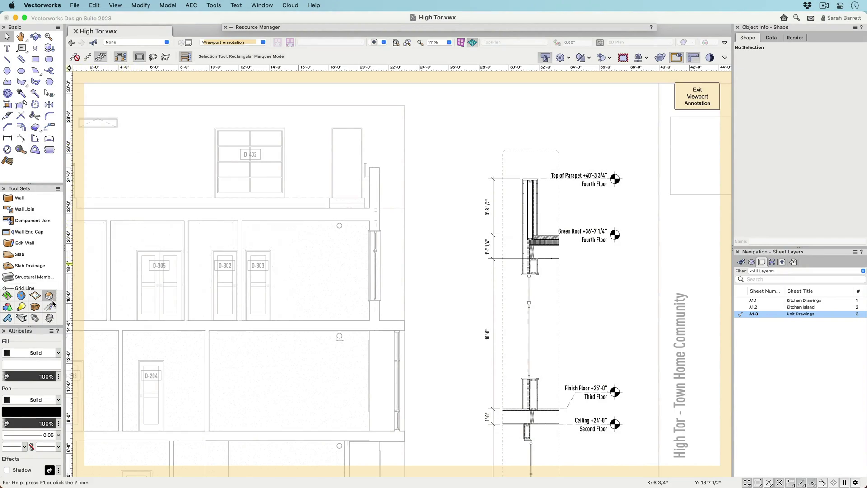
# Place a benchmark on the wall section in the EBM StLvl Elev Story Left style
pyautogui.click(49, 307)
pyautogui.click(28, 235)
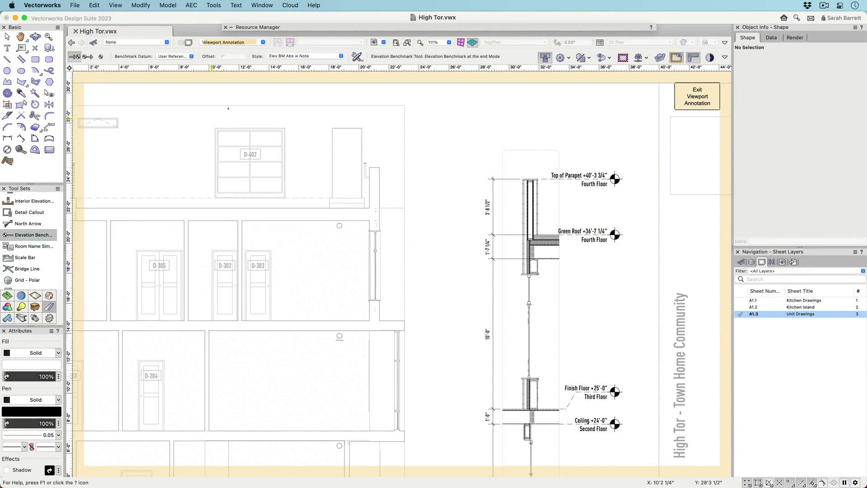
pyautogui.click(303, 56)
pyautogui.doubleClick(410, 97)
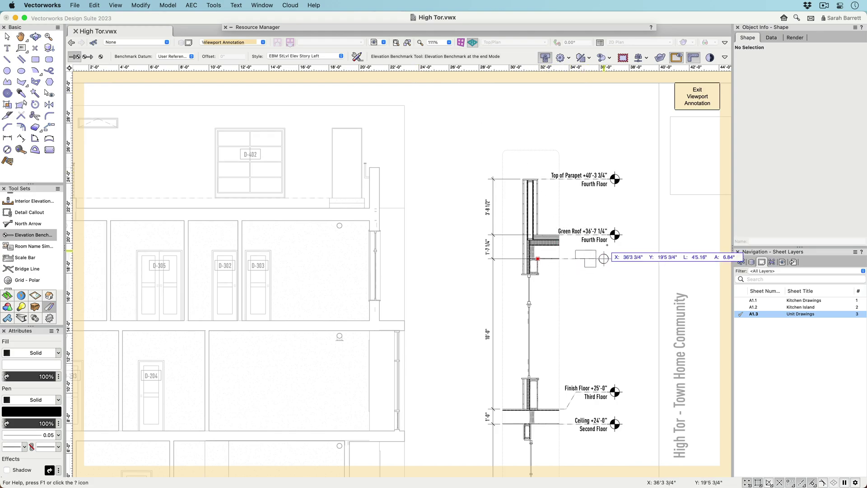
pyautogui.click(615, 259)
# Tie the benchmark's datum to the Third level Ceiling and exit viewport annotation
pyautogui.press('x')
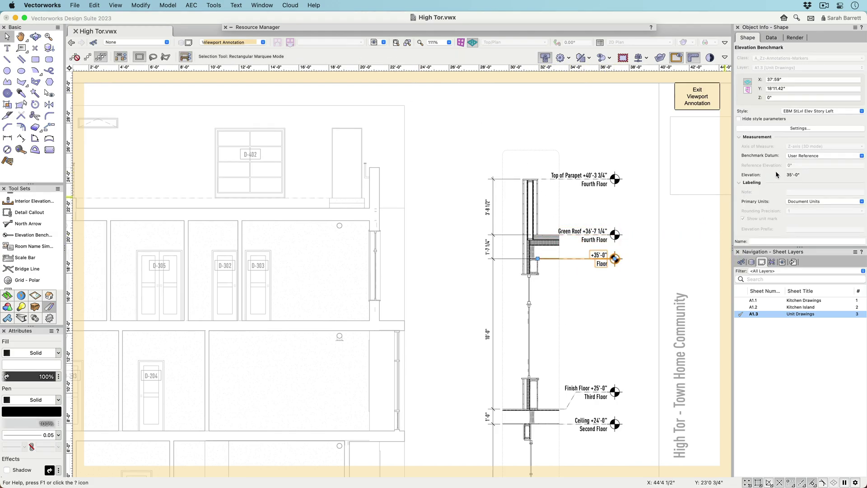
pyautogui.click(798, 165)
pyautogui.click(761, 238)
pyautogui.click(788, 248)
pyautogui.click(698, 97)
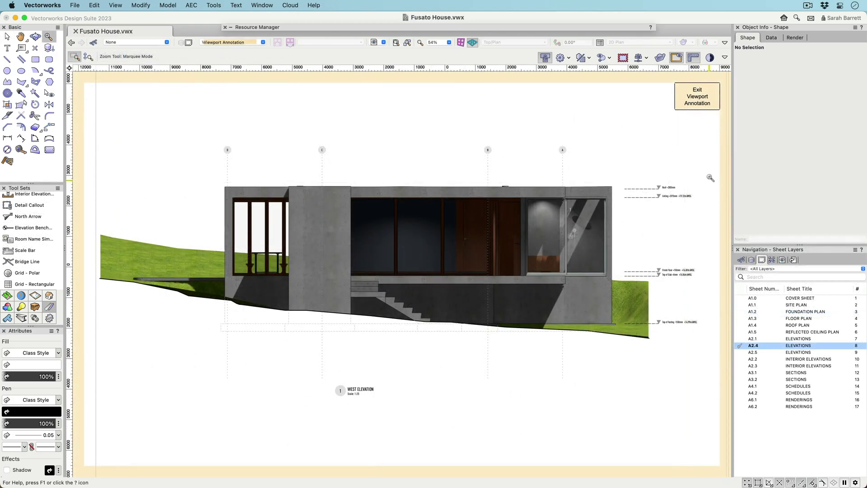
pyautogui.moveTo(710, 178); pyautogui.dragTo(617, 290)
pyautogui.press('x')
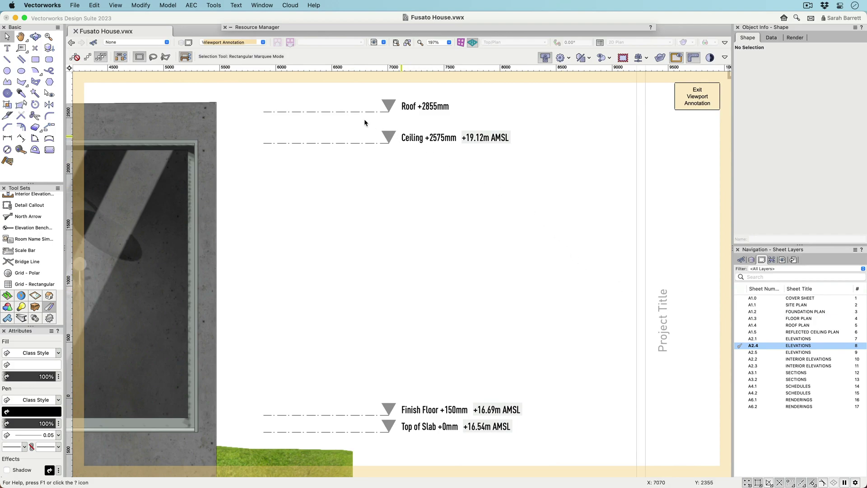
pyautogui.click(361, 112)
pyautogui.click(804, 111)
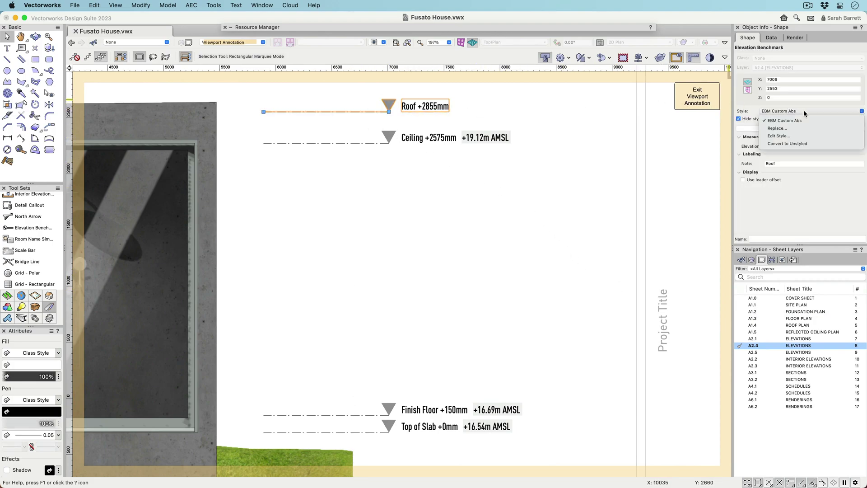
pyautogui.click(806, 136)
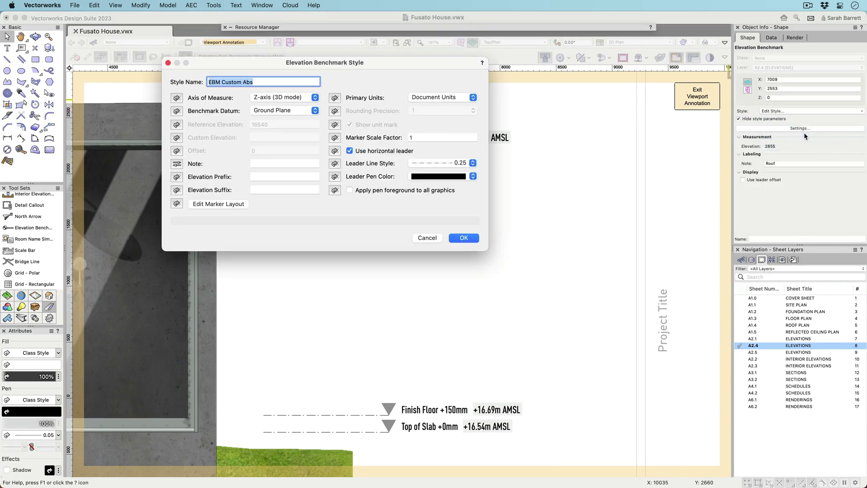
pyautogui.click(218, 204)
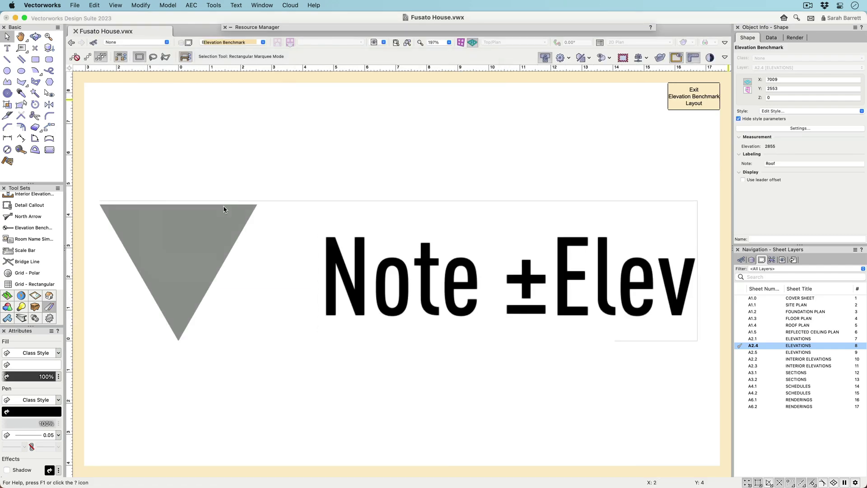
pyautogui.click(384, 261)
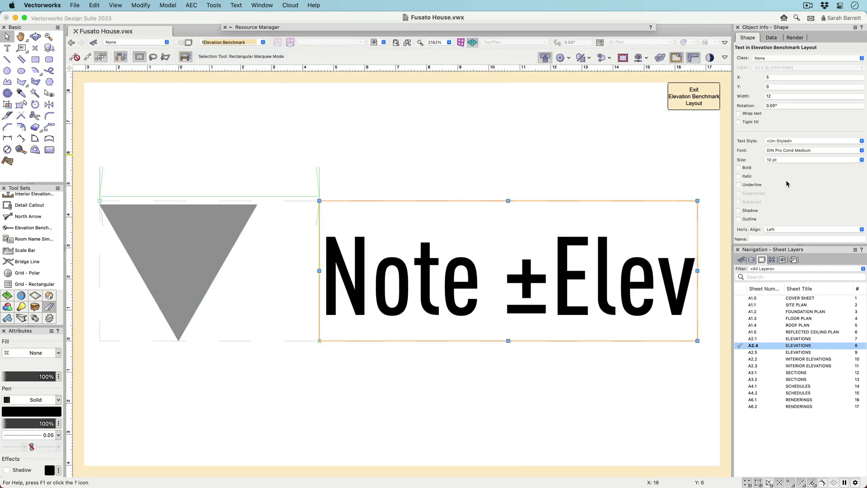
pyautogui.scroll(-5, 752, 136)
pyautogui.click(694, 96)
pyautogui.click(465, 238)
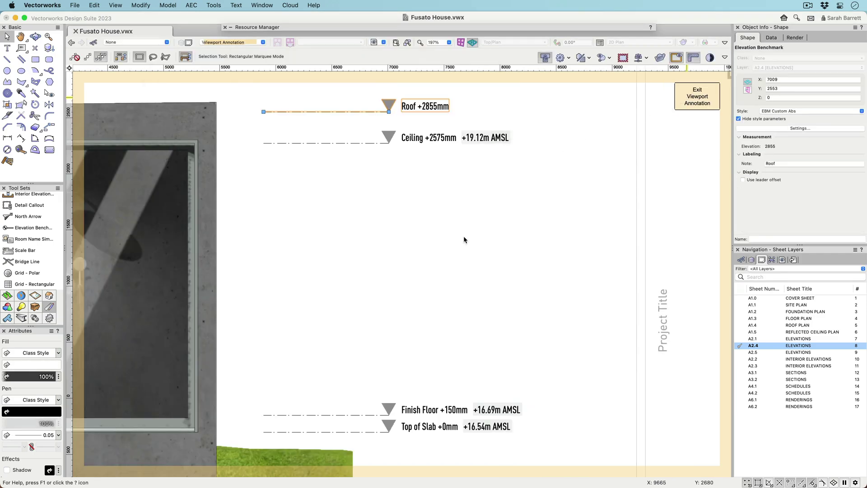
# Replace the Roof benchmark's style with EBM Level Abs + ASML from Fusato House.vwx
pyautogui.click(798, 110)
pyautogui.click(793, 127)
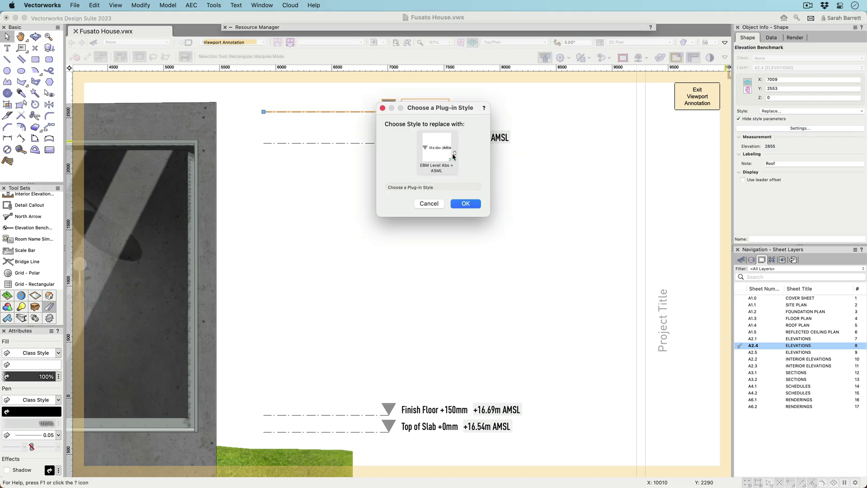
pyautogui.click(454, 153)
pyautogui.click(479, 295)
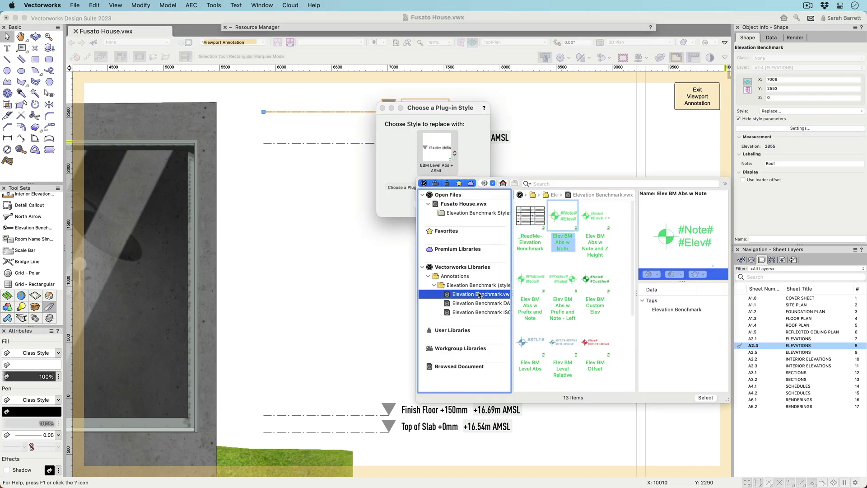
pyautogui.click(480, 303)
pyautogui.click(480, 312)
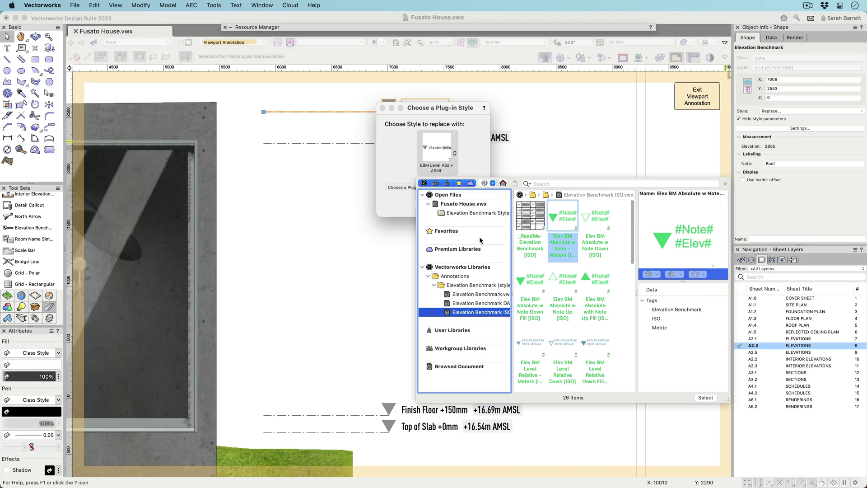
pyautogui.click(481, 213)
pyautogui.click(704, 398)
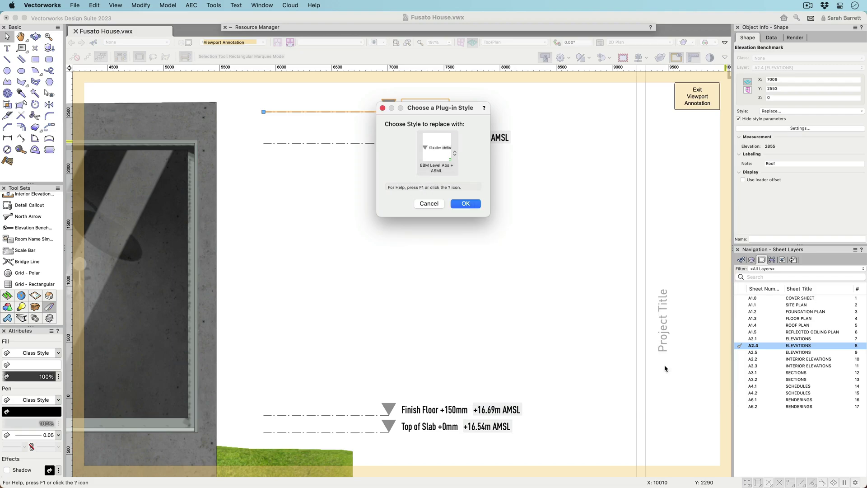
pyautogui.click(465, 203)
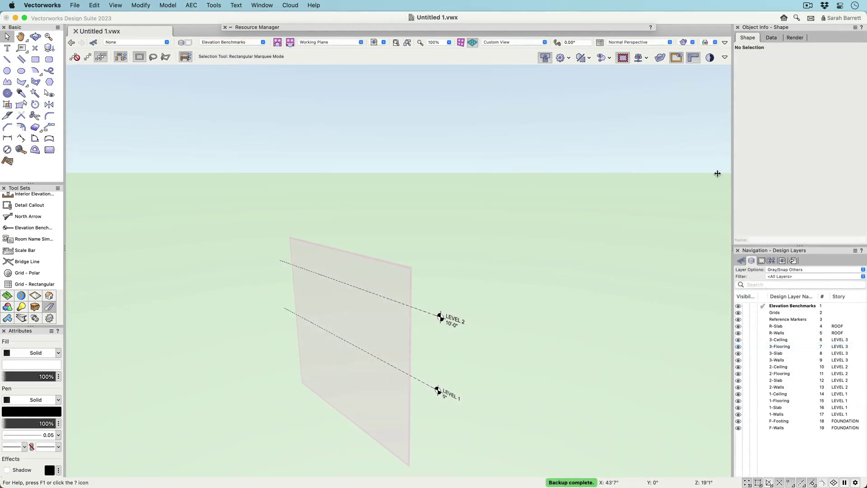
# Place a 19'-8" elevation benchmark and copy it 7'1" higher
pyautogui.click(31, 227)
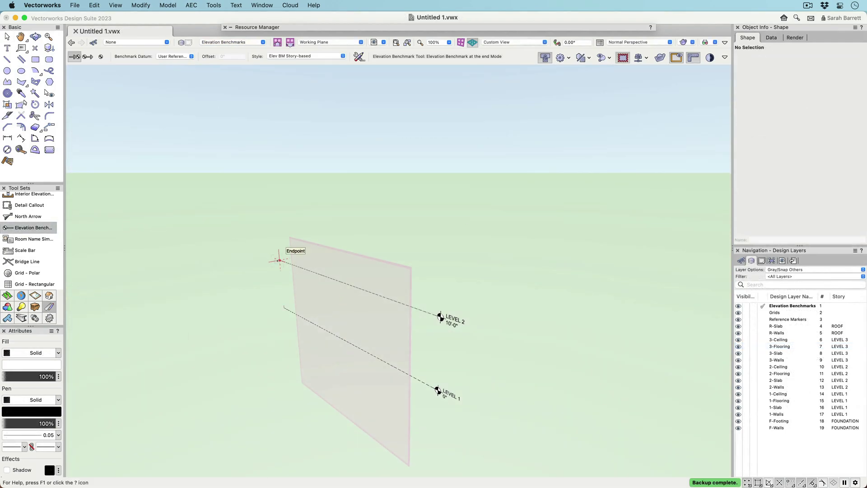
pyautogui.click(279, 260)
pyautogui.click(273, 210)
pyautogui.click(443, 237)
pyautogui.click(440, 317)
pyautogui.press('x')
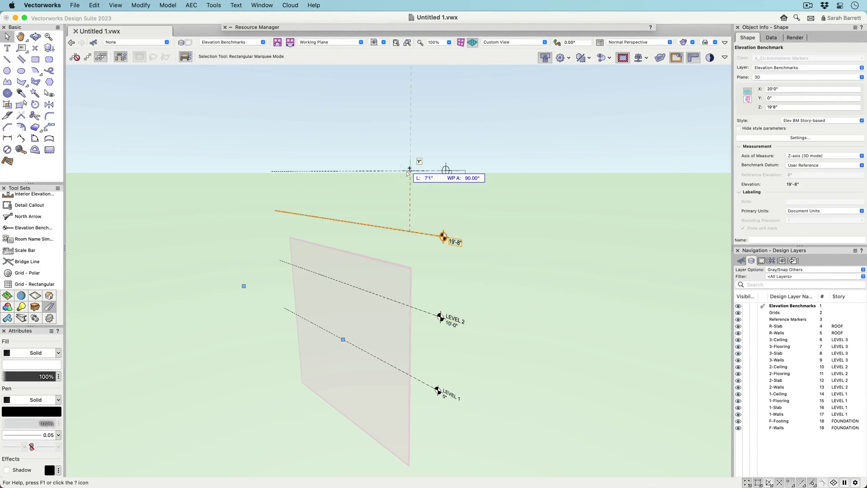
pyautogui.keyDown('alt'); pyautogui.moveTo(406, 172); pyautogui.dragTo(408, 171); pyautogui.keyUp('alt')
# Link the copy to the ROOF story and the original to the LEVEL 3 story
pyautogui.click(807, 166)
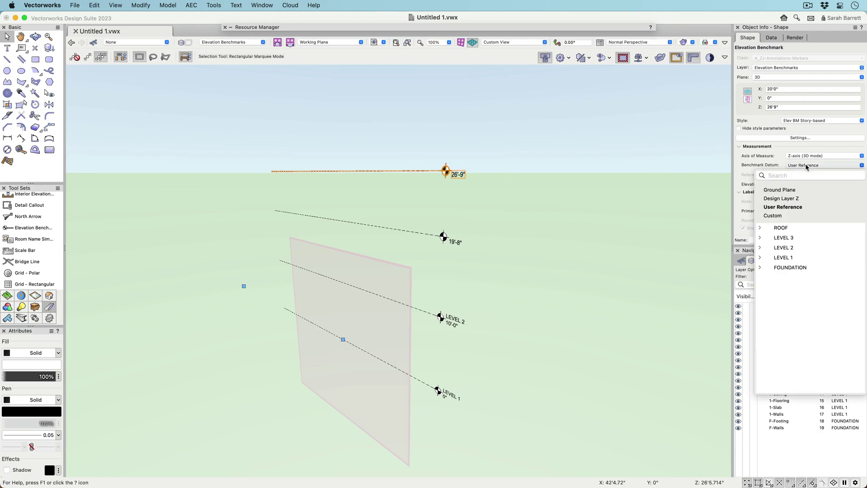
pyautogui.click(761, 229)
pyautogui.click(788, 237)
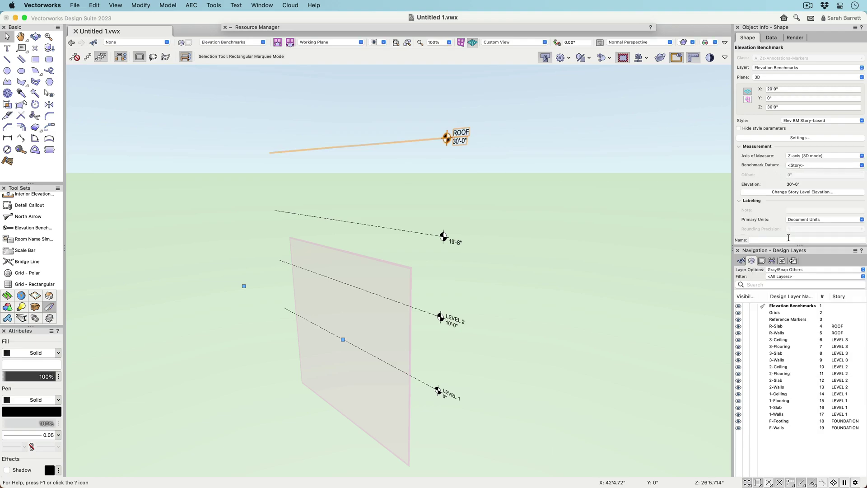
pyautogui.click(444, 238)
pyautogui.click(802, 165)
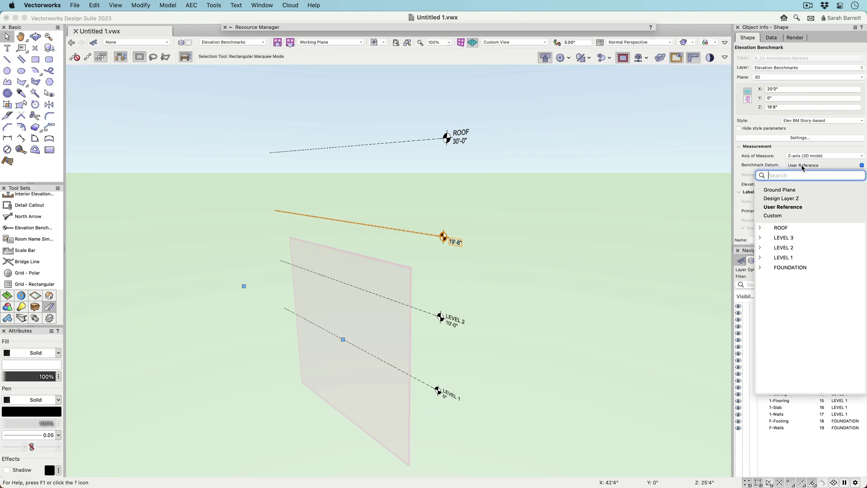
pyautogui.click(761, 238)
pyautogui.click(793, 248)
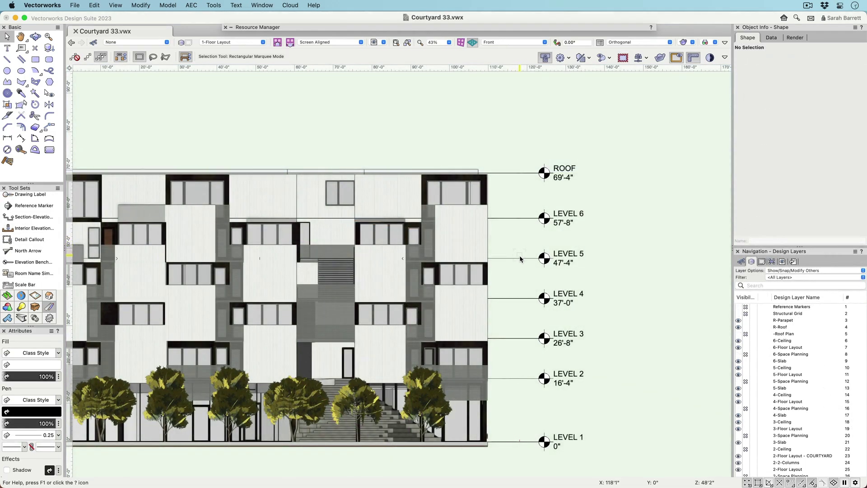
# Change LEVEL 5's elevation to 48', moving LEVEL 5 and all stories above it
pyautogui.click(521, 257)
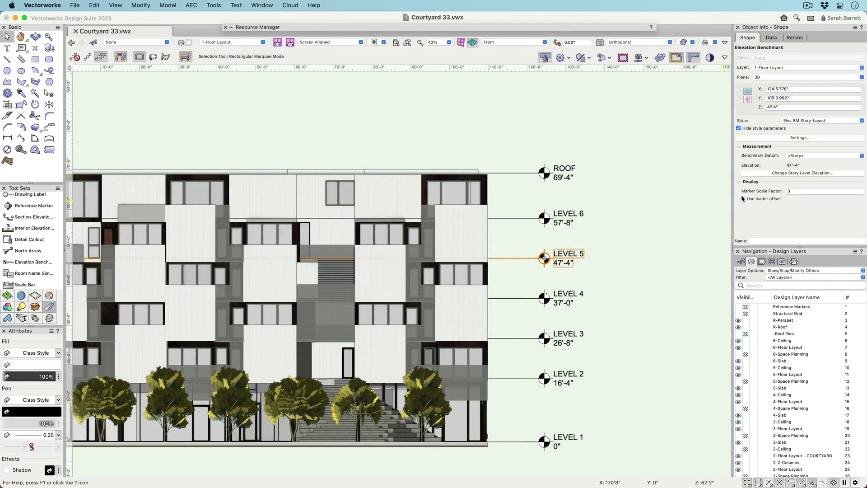
pyautogui.click(768, 174)
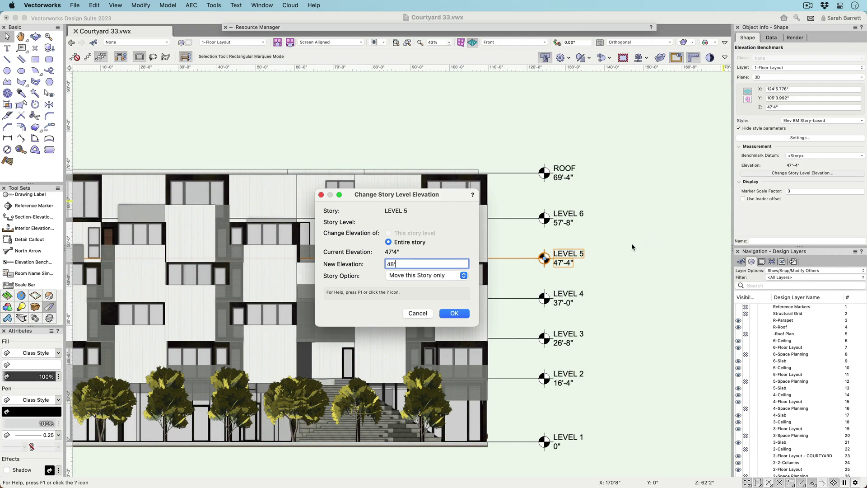
pyautogui.click(441, 277)
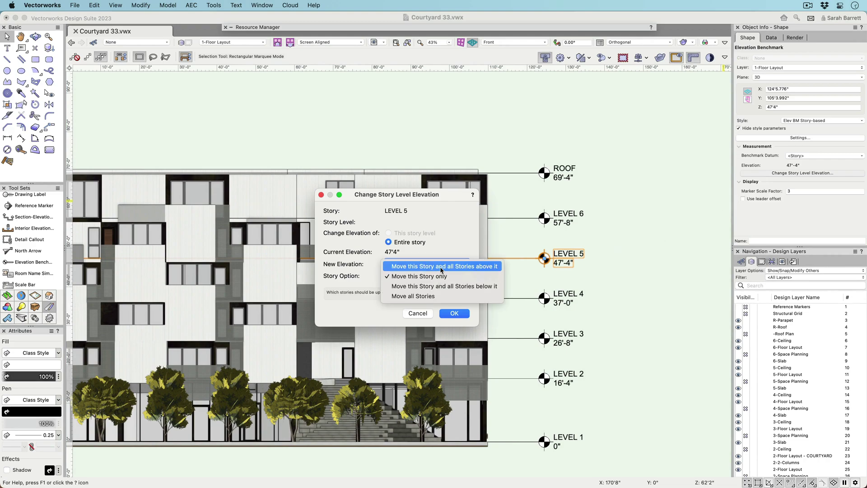
pyautogui.click(440, 266)
pyautogui.write("48'")
pyautogui.click(464, 312)
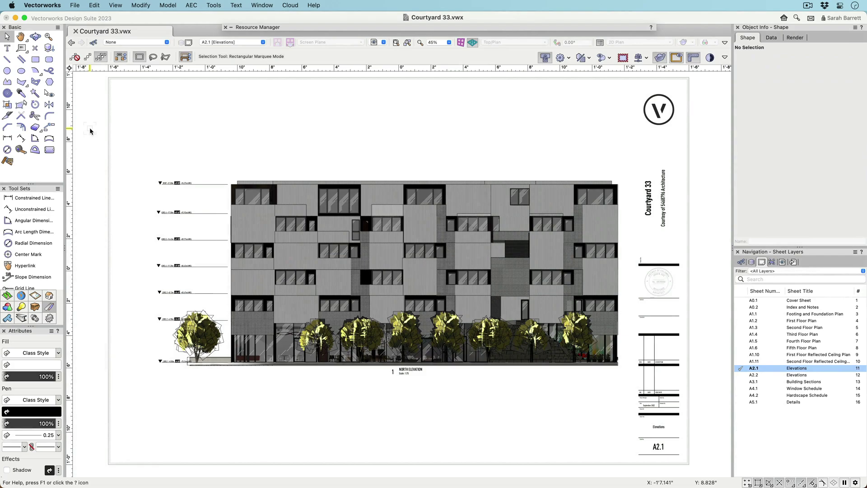
# Zoom in on the level markers and start editing the EBM Story Abs M+Imp+ASML benchmark style
pyautogui.press('c')
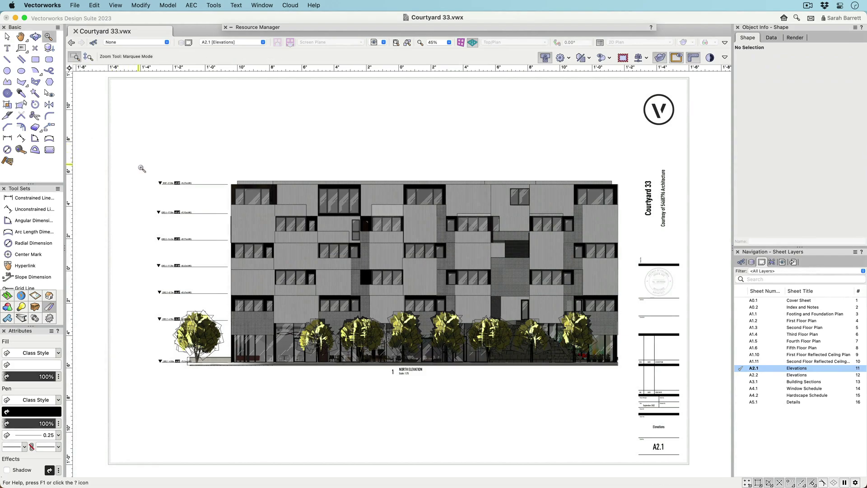
pyautogui.moveTo(142, 169); pyautogui.dragTo(229, 276)
pyautogui.press('x')
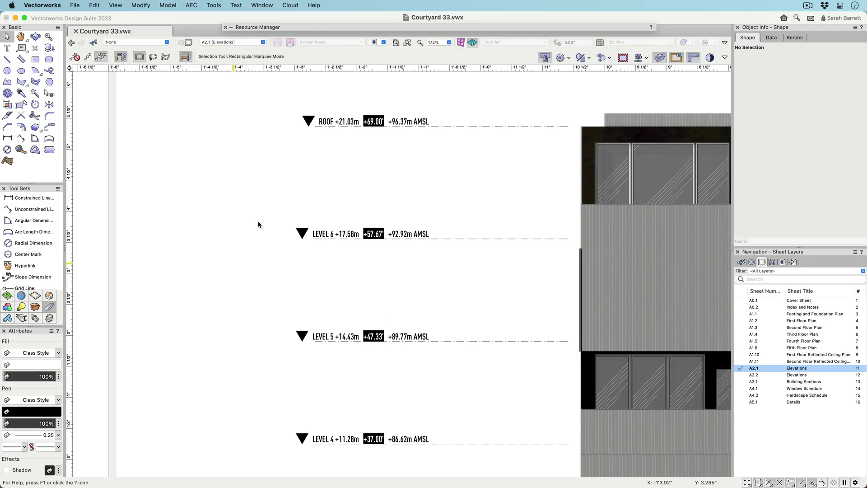
pyautogui.click(280, 27)
pyautogui.rightClick(327, 62)
pyautogui.click(348, 121)
# Review the Reference Elevation field's units without changes and save the benchmark style
pyautogui.press('Tab')
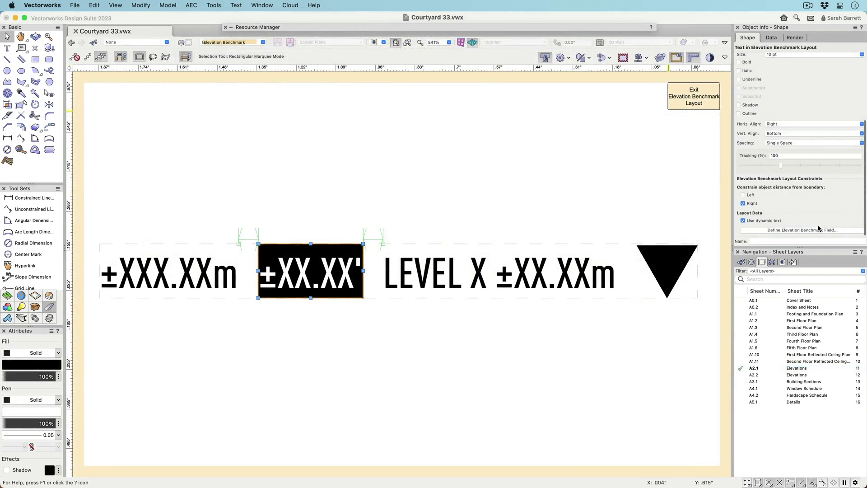
pyautogui.click(819, 229)
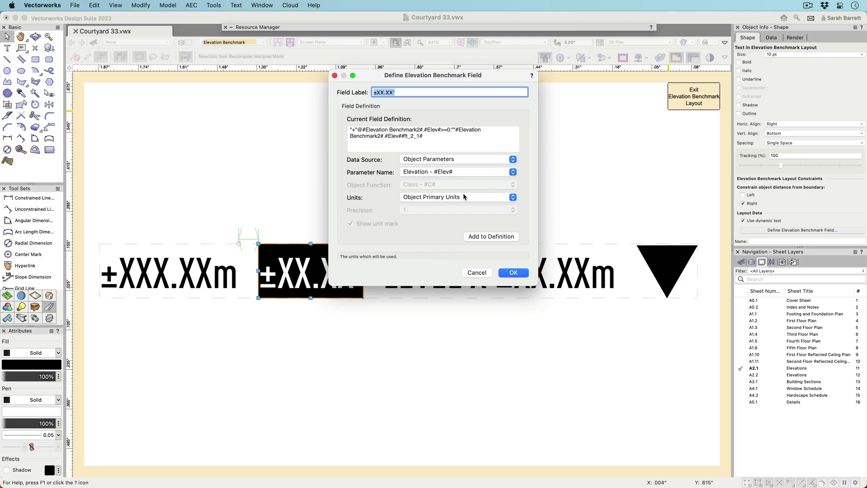
pyautogui.click(465, 197)
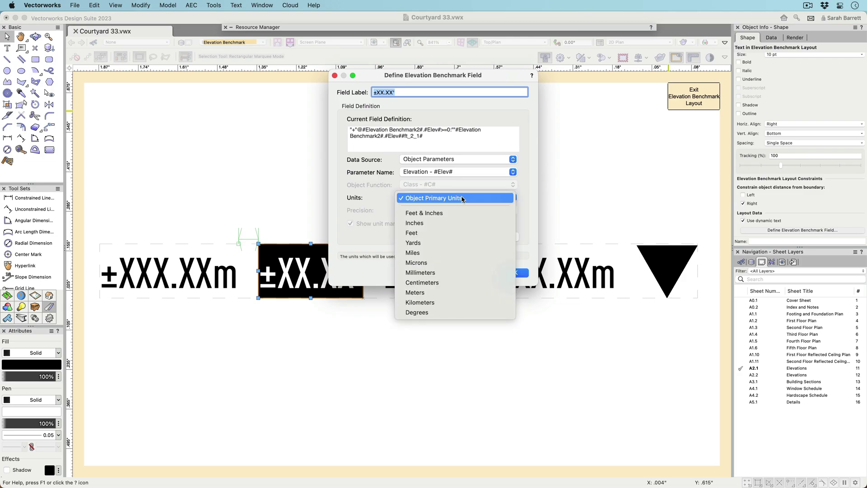
pyautogui.click(524, 199)
pyautogui.click(478, 272)
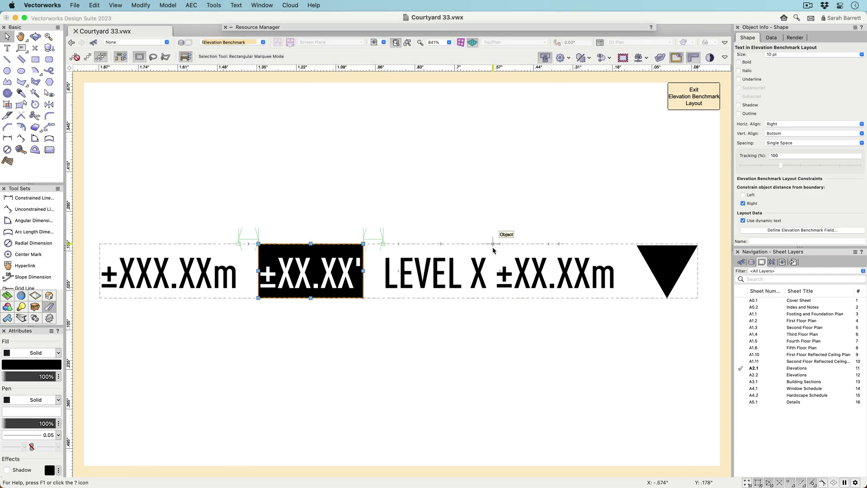
pyautogui.click(686, 109)
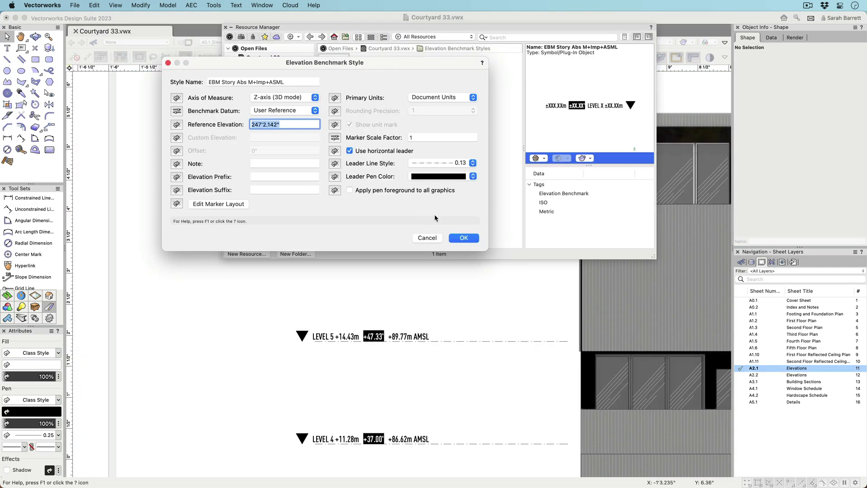
pyautogui.click(461, 238)
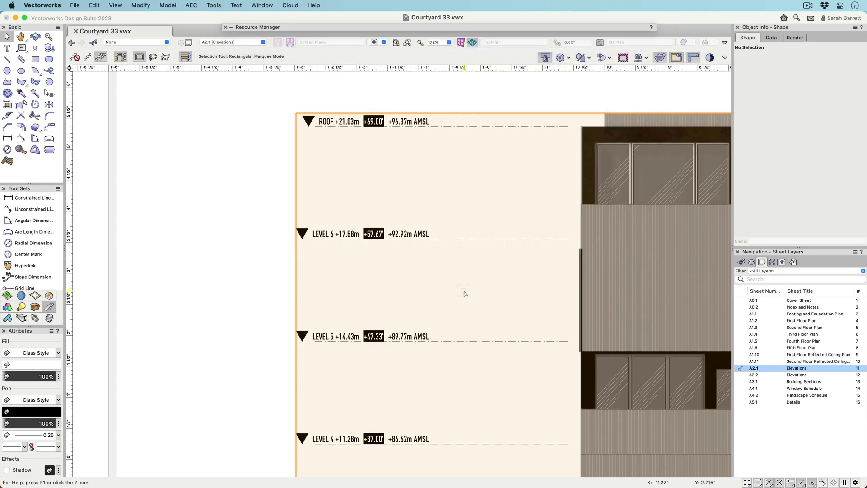
pyautogui.click(465, 294)
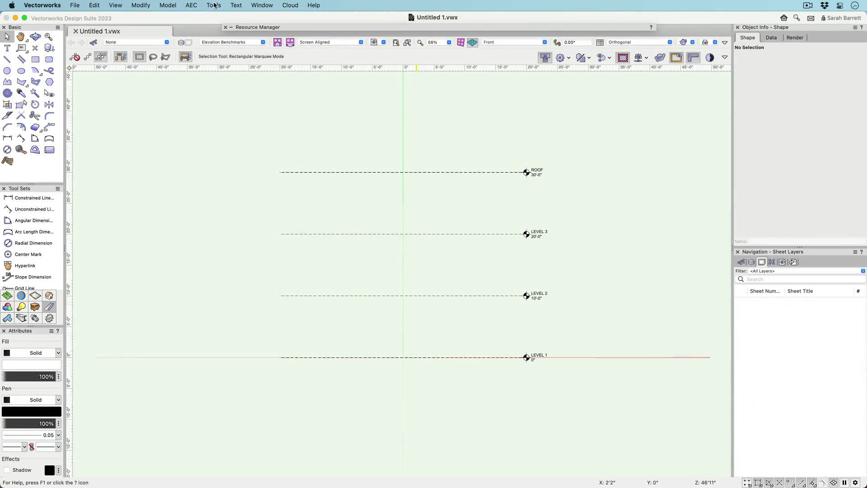
pyautogui.click(214, 5)
# Enable an Elev BM Story Level-based benchmark on the CLNG default story level and apply the changes
pyautogui.click(215, 20)
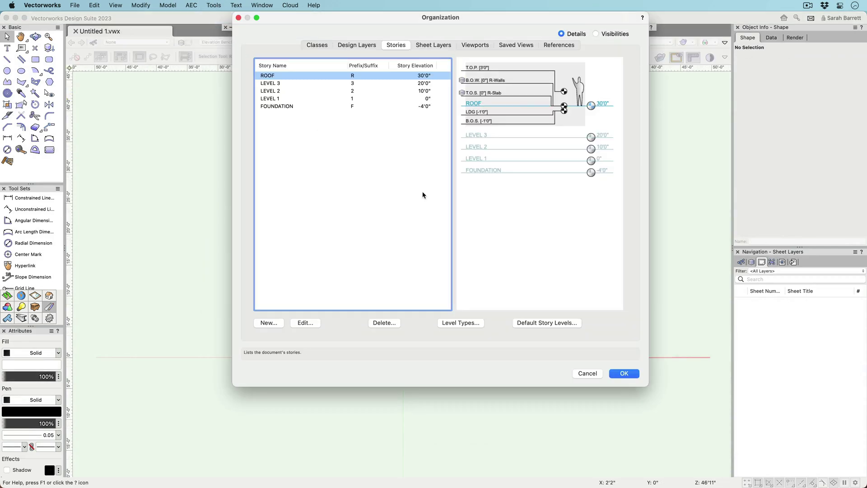
pyautogui.click(558, 323)
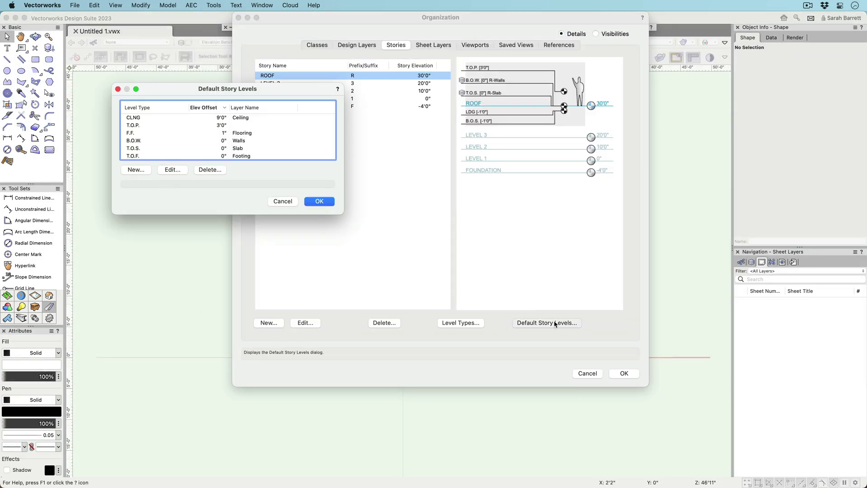
pyautogui.click(143, 119)
pyautogui.click(172, 170)
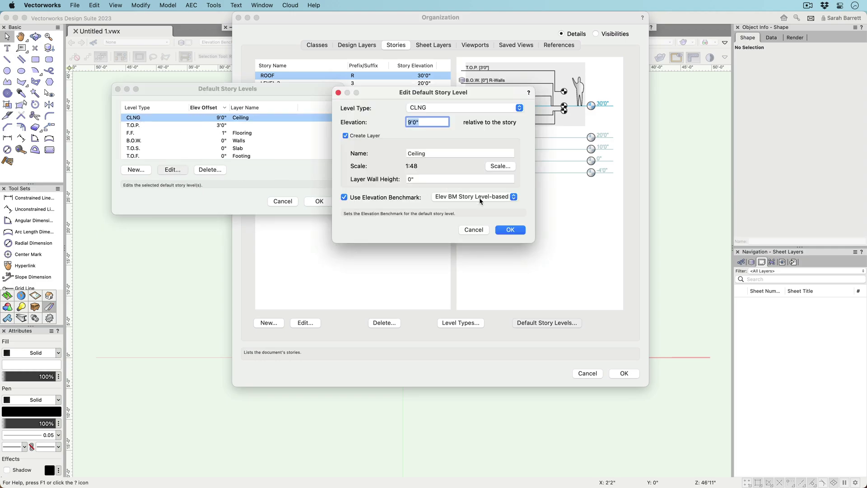
pyautogui.click(481, 197)
pyautogui.click(481, 199)
pyautogui.press('Return')
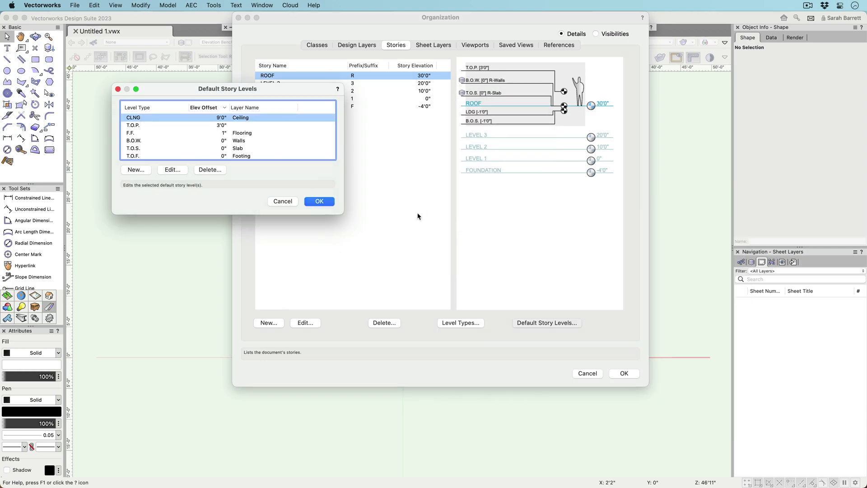
pyautogui.click(306, 202)
pyautogui.click(618, 374)
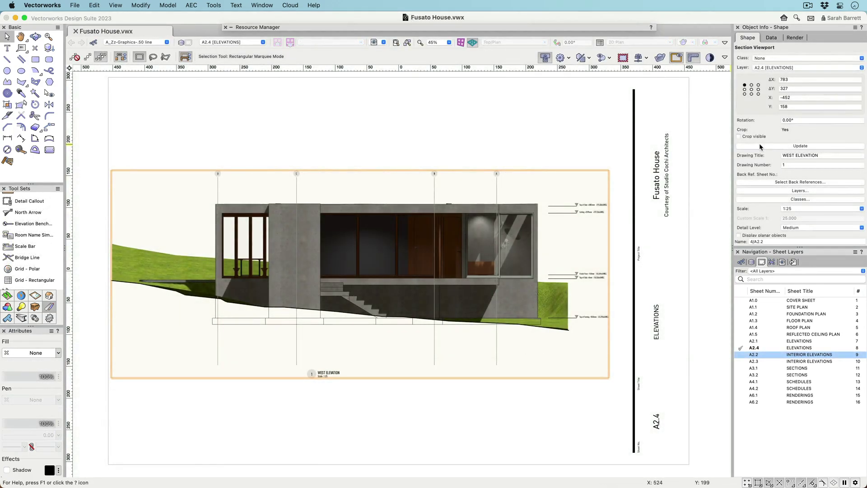
# Set Ground Level Ceiling and Finish Floor benchmarks to EBM Level Abs, save as defaults, and apply
pyautogui.scroll(-10, 761, 147)
pyautogui.scroll(-3, 762, 147)
pyautogui.click(765, 196)
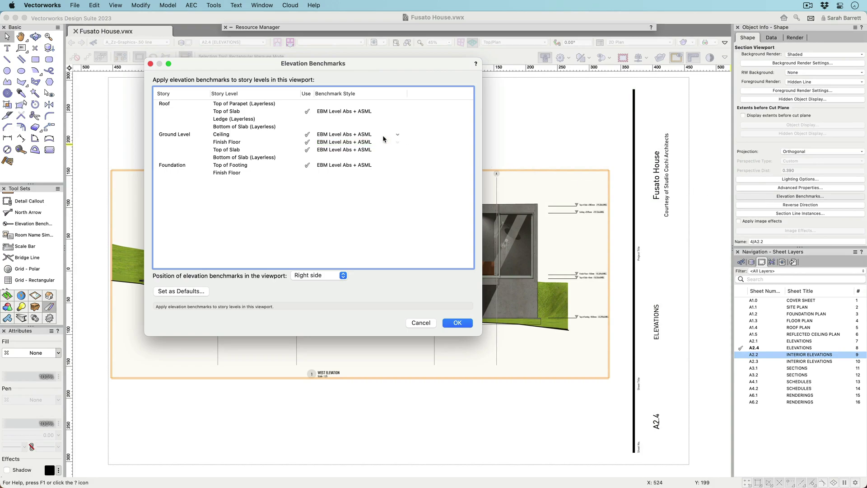
pyautogui.click(397, 134)
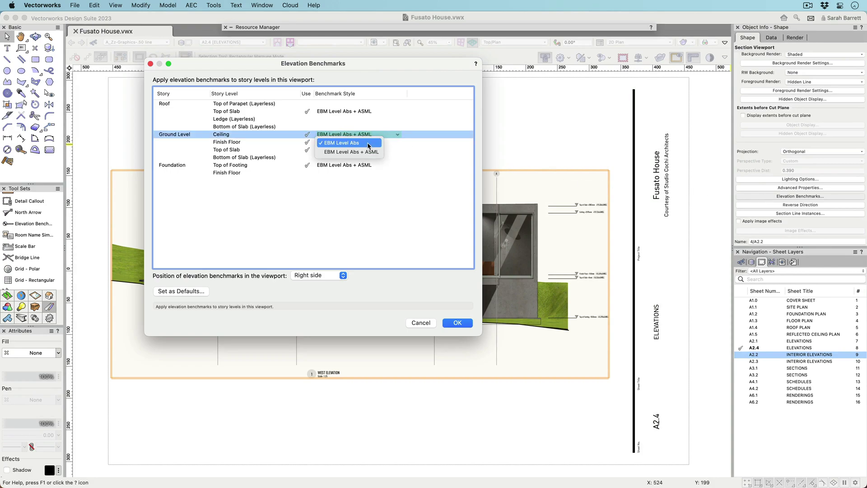
pyautogui.click(367, 142)
pyautogui.click(397, 141)
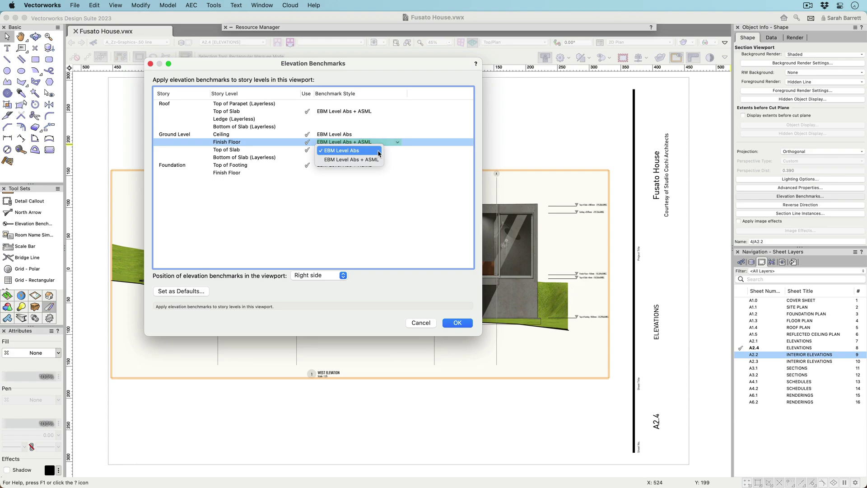
pyautogui.click(379, 151)
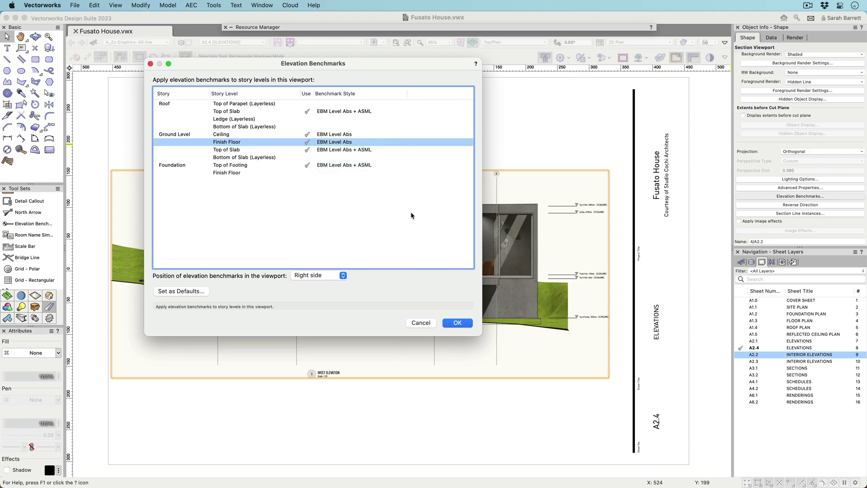
pyautogui.click(171, 291)
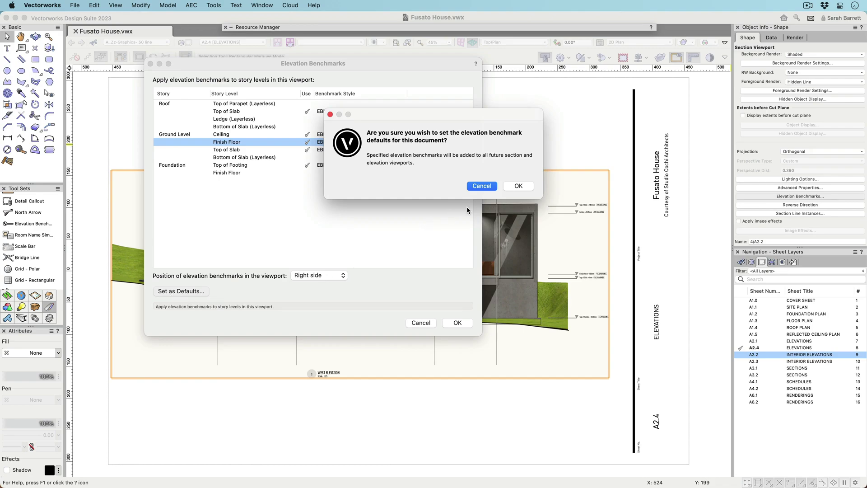
pyautogui.click(508, 189)
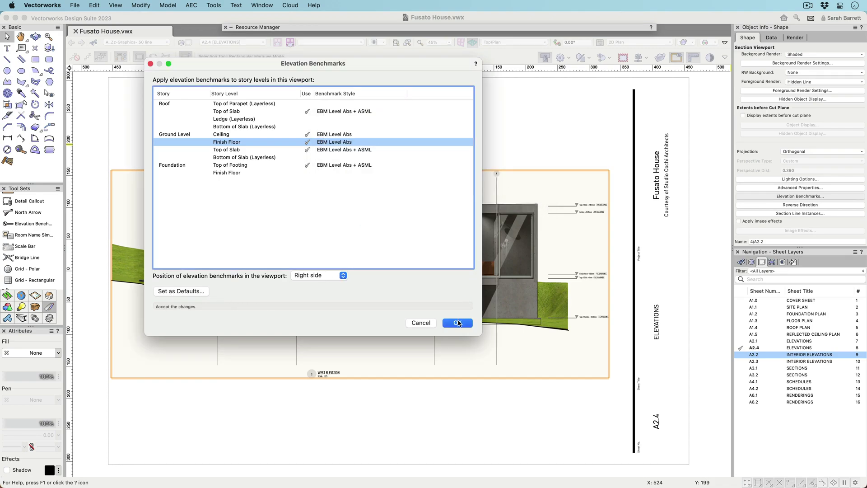
pyautogui.click(458, 323)
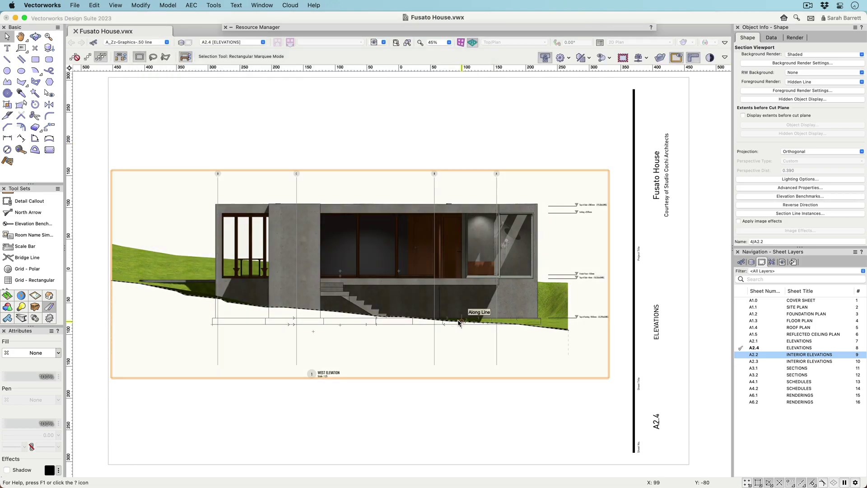
# Give the Finish Floor +150mm benchmark an offset leader lifting it clear of the slab label
pyautogui.doubleClick(459, 322)
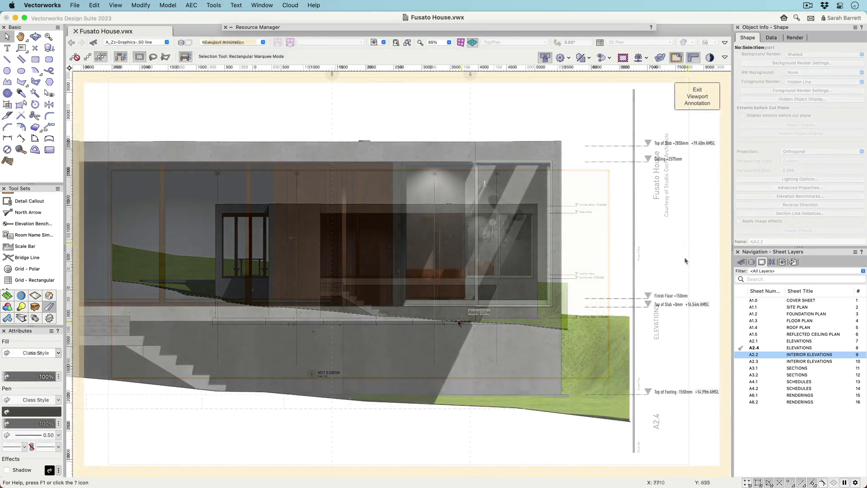
pyautogui.click(653, 295)
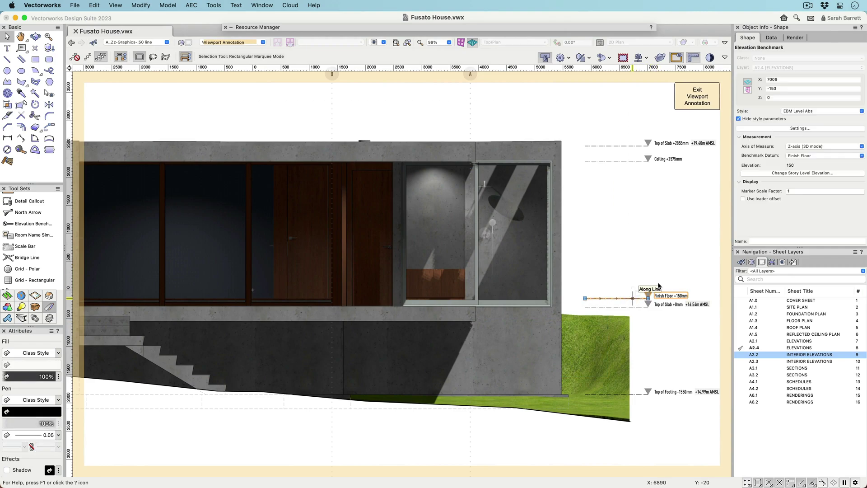
pyautogui.click(744, 199)
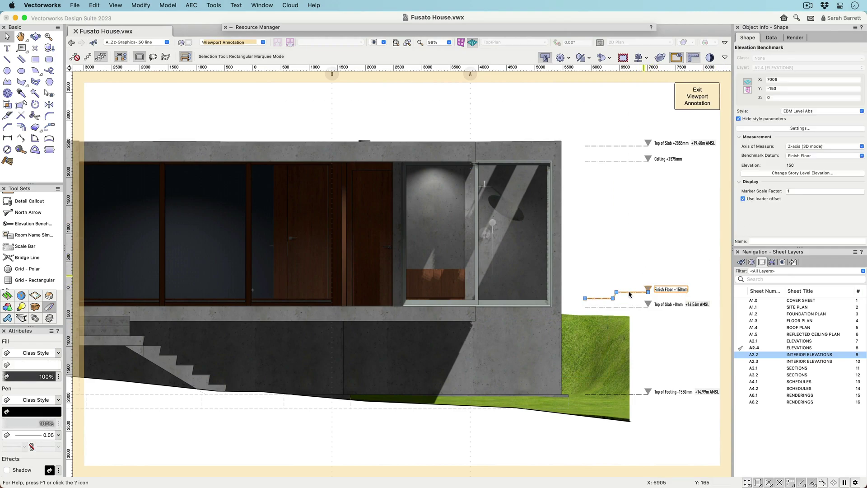
pyautogui.moveTo(627, 295); pyautogui.dragTo(624, 280)
pyautogui.click(624, 271)
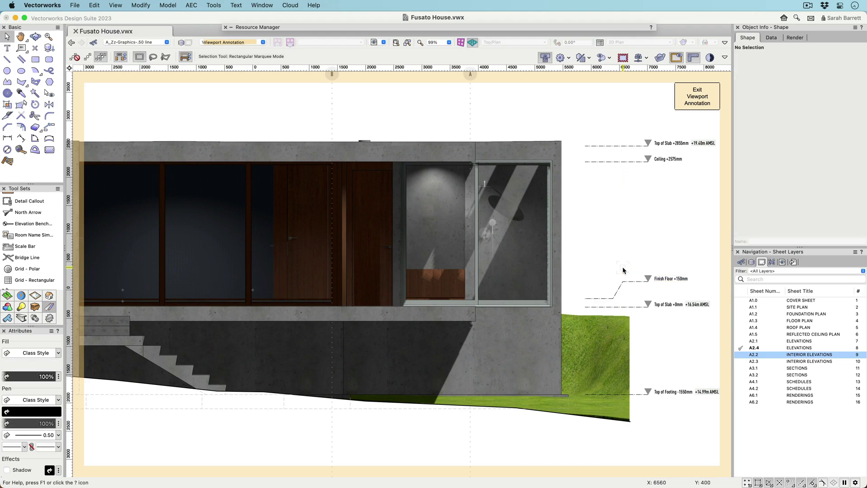
# Add a Stair Landing benchmark at the stair landing beside the facade
pyautogui.click(33, 223)
pyautogui.click(129, 336)
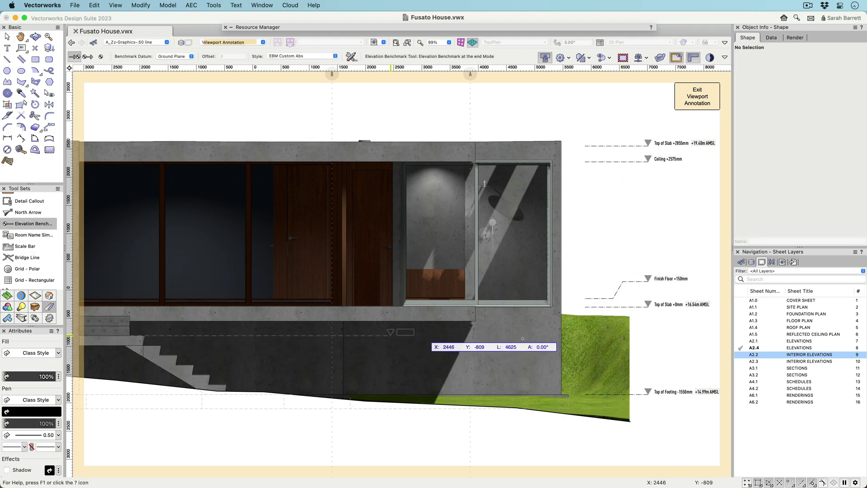
pyautogui.click(646, 316)
pyautogui.press('x')
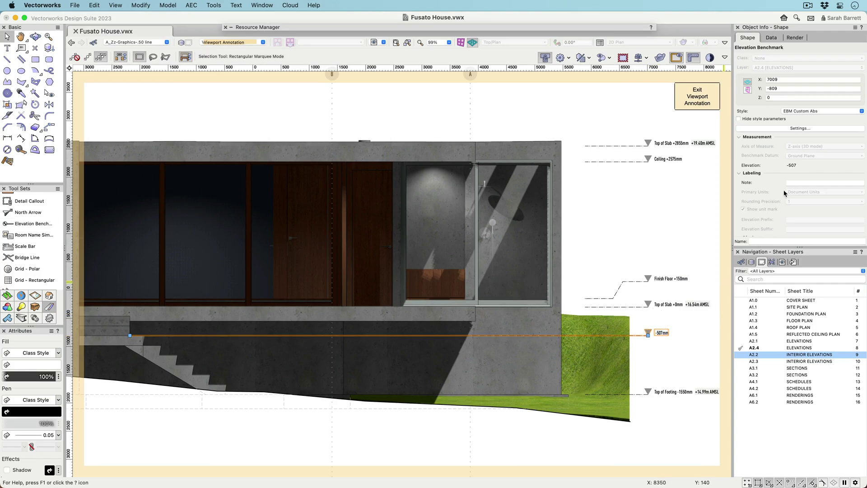
pyautogui.click(794, 183)
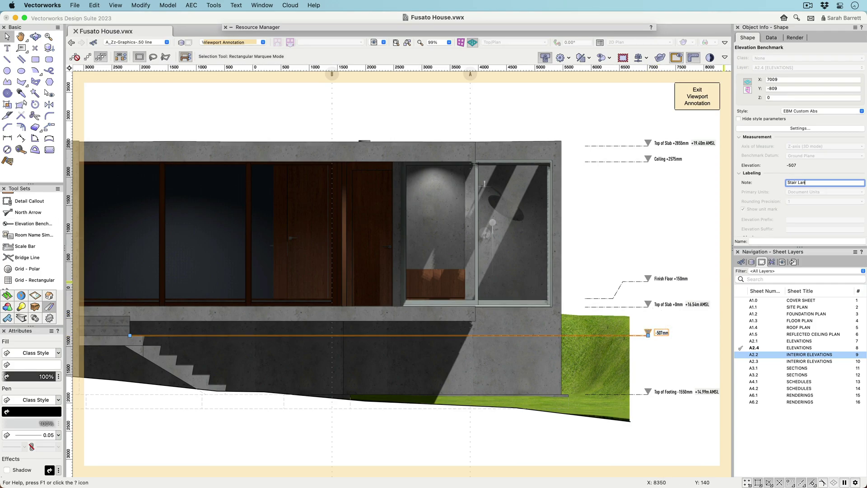
pyautogui.press('Return')
# Place an Elev BM Custom Elev benchmark at the top of the wall section
pyautogui.press('Escape')
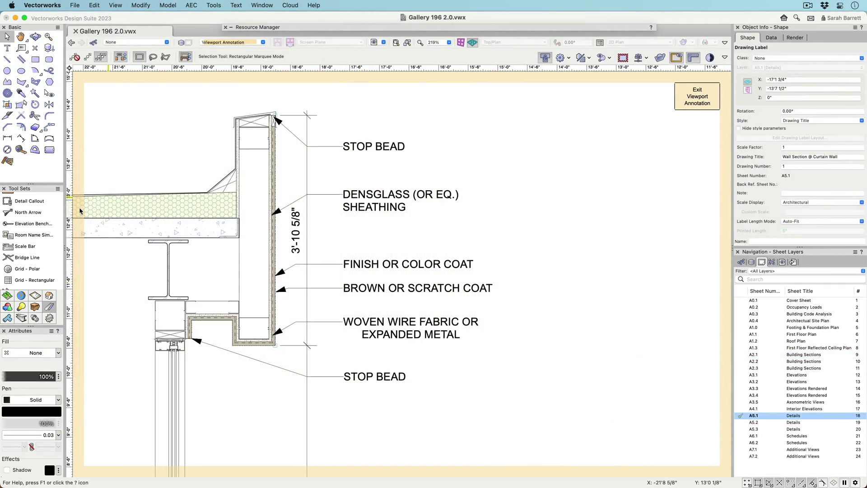
pyautogui.click(27, 223)
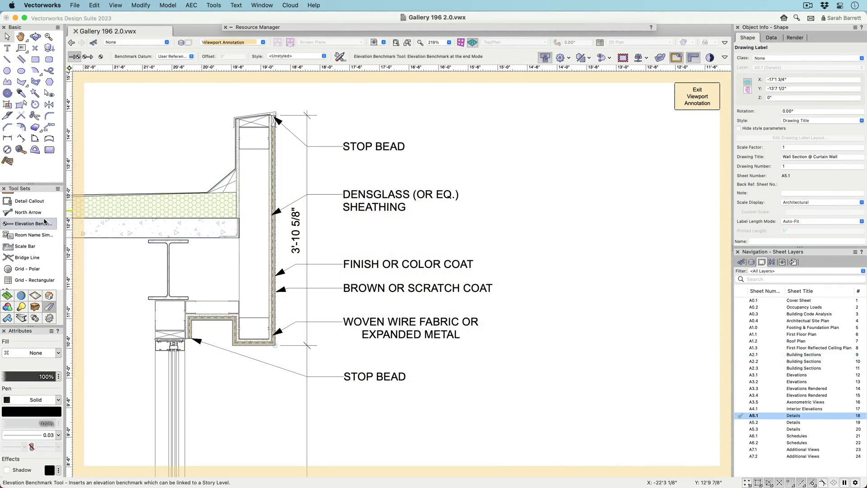
pyautogui.click(305, 55)
pyautogui.doubleClick(445, 181)
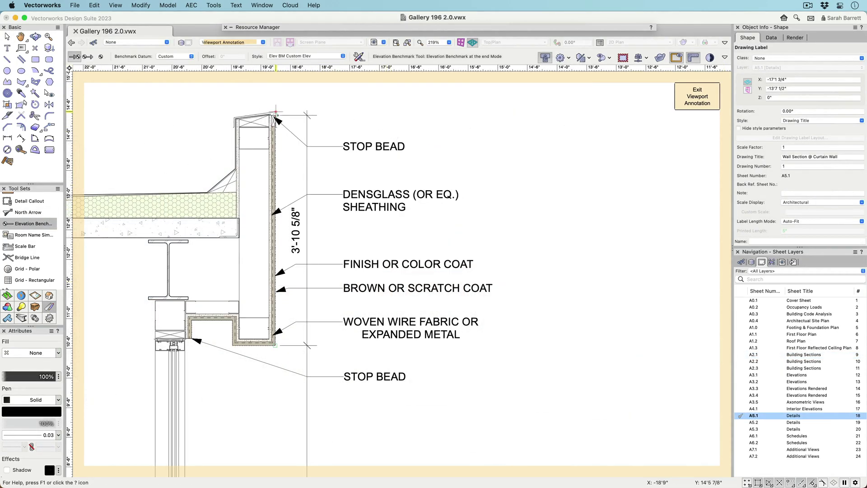
pyautogui.click(274, 116)
pyautogui.click(533, 115)
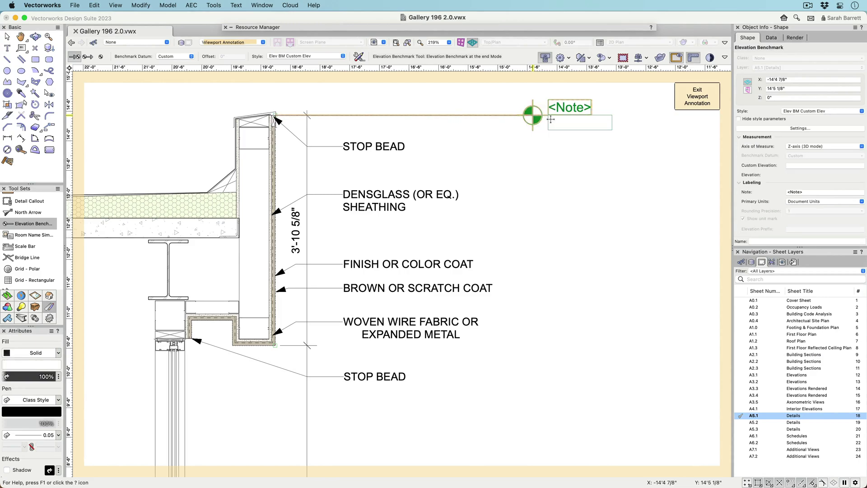
pyautogui.press('x')
# Set the benchmark's custom elevation to 18'0" and its note to 'Top of Parapet'
pyautogui.click(790, 166)
pyautogui.write('18\'0"')
pyautogui.press('Tab')
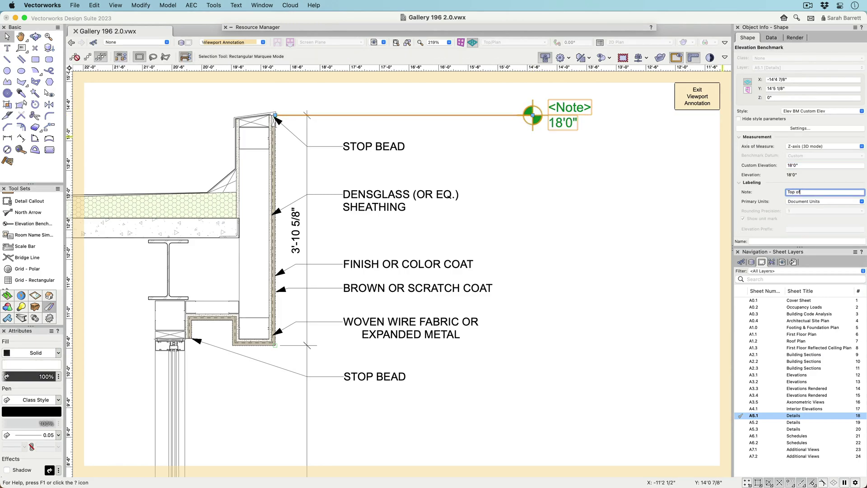
pyautogui.write('Top of Parapet')
pyautogui.press('Return')
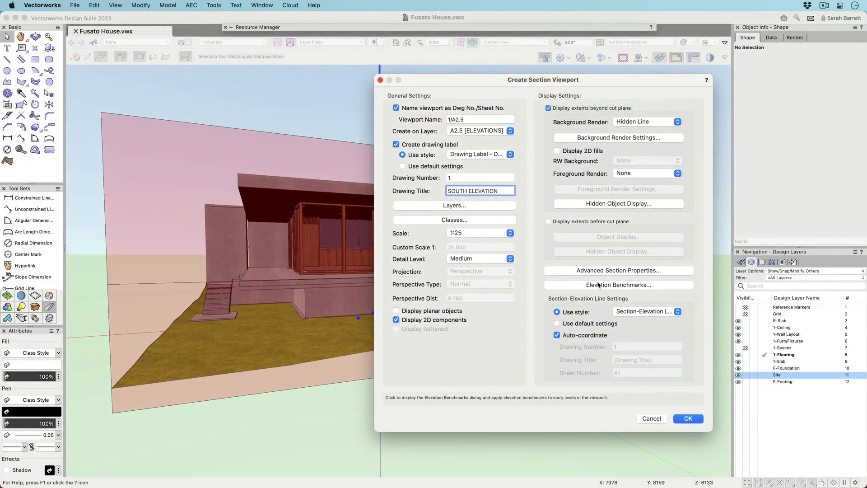
# Position the new viewport's elevation benchmarks on the Left Side and create the SOUTH ELEVATION viewport
pyautogui.click(600, 285)
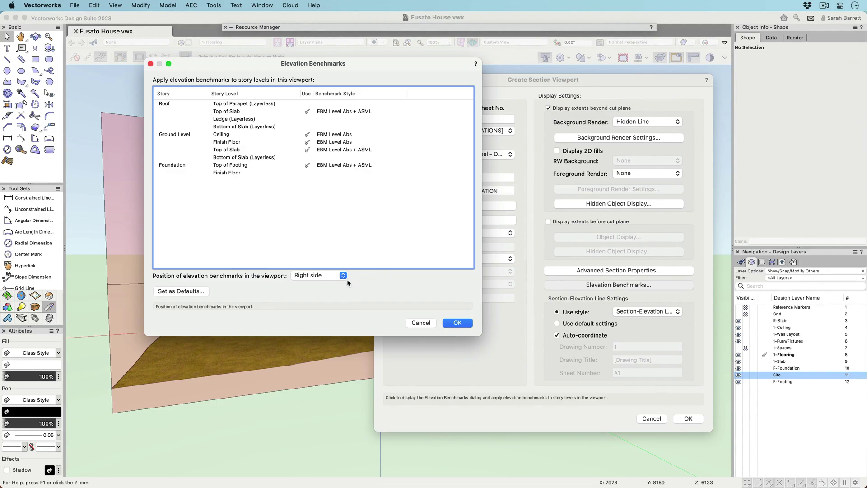
pyautogui.click(344, 276)
pyautogui.click(341, 287)
pyautogui.click(464, 323)
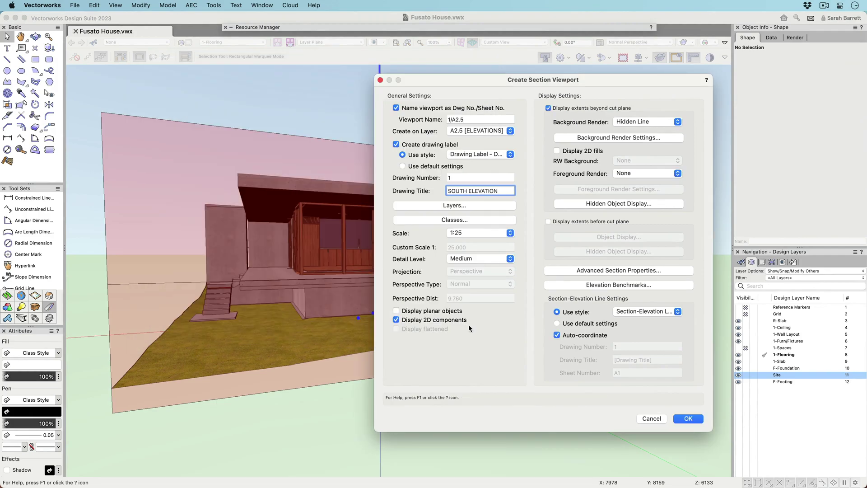
pyautogui.click(689, 419)
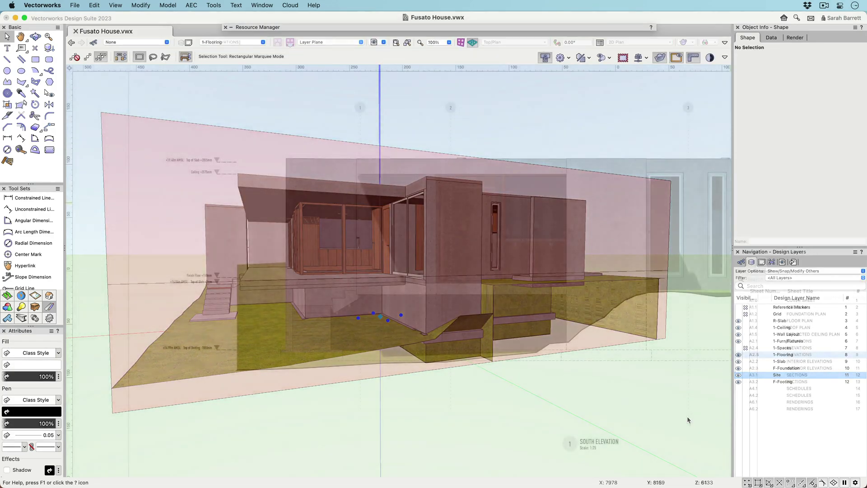